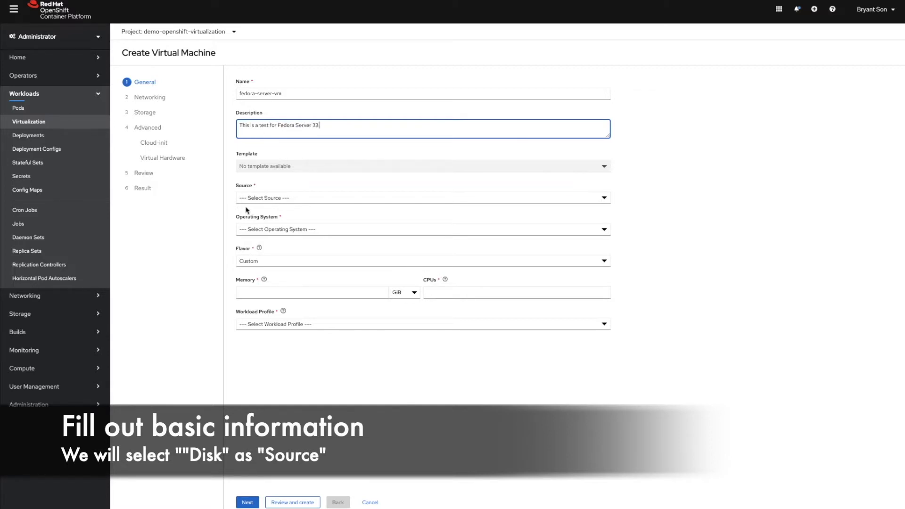
# - Set the VM source to Disk and the operating system to Fedora 31 or higher
pyautogui.click(279, 200)
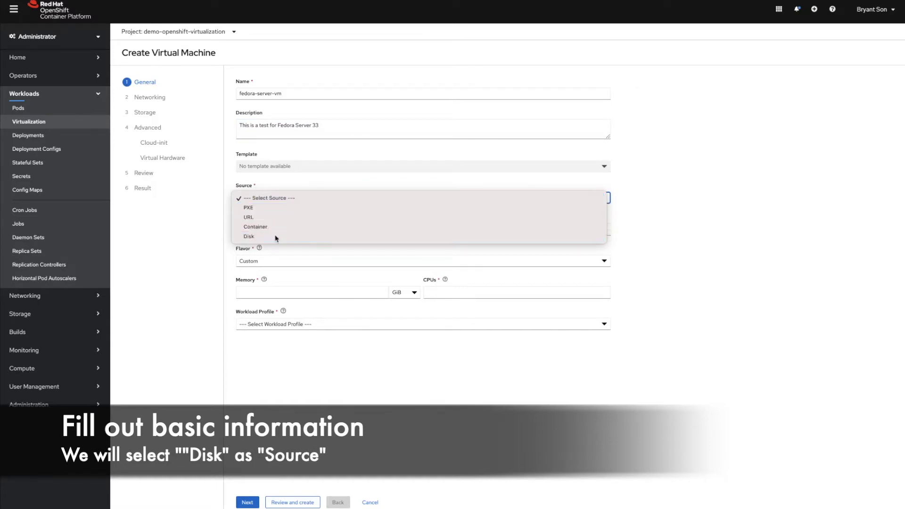
pyautogui.click(276, 236)
pyautogui.click(274, 198)
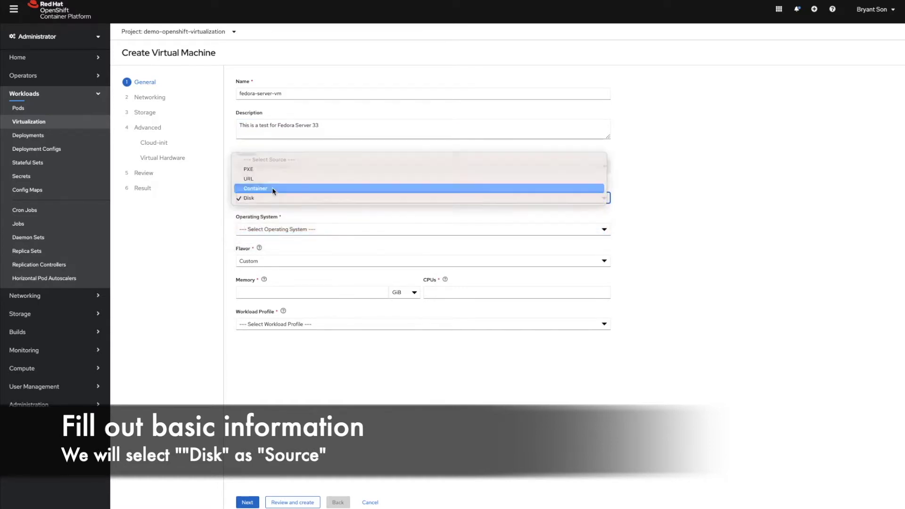
pyautogui.click(273, 189)
pyautogui.click(273, 198)
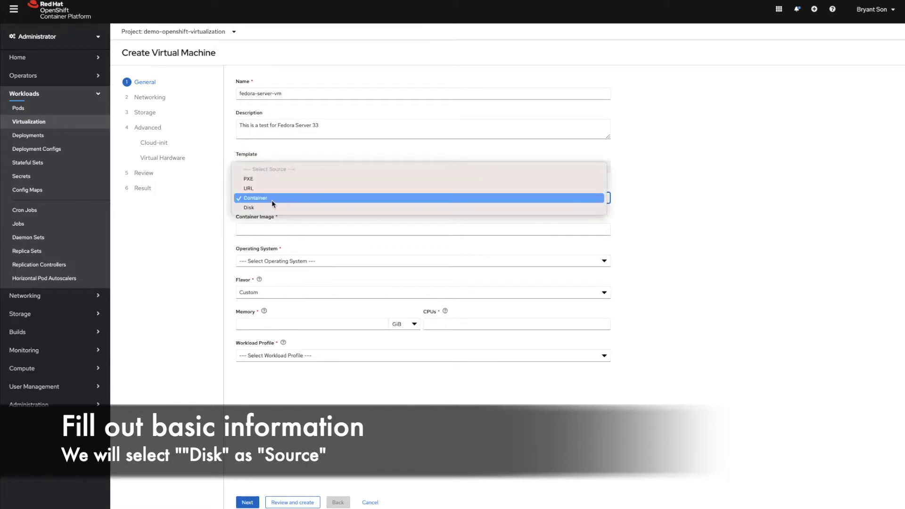
pyautogui.click(272, 208)
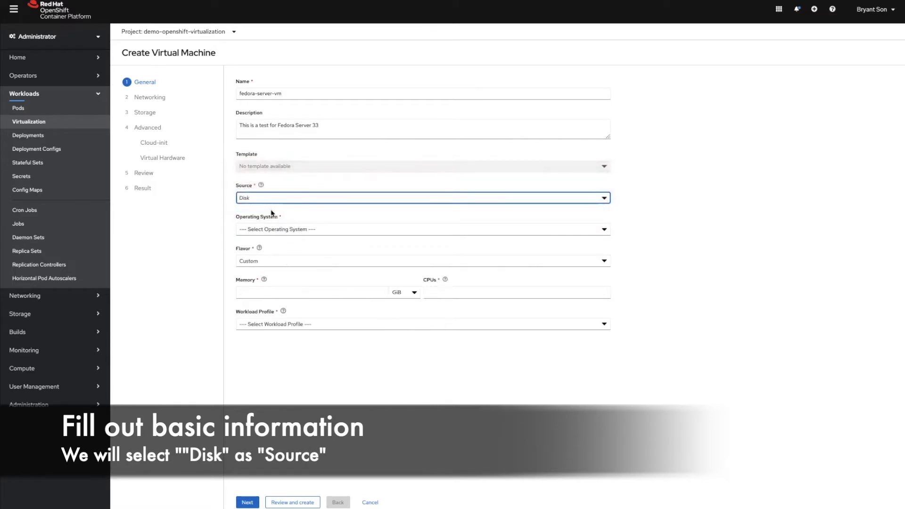
pyautogui.click(273, 231)
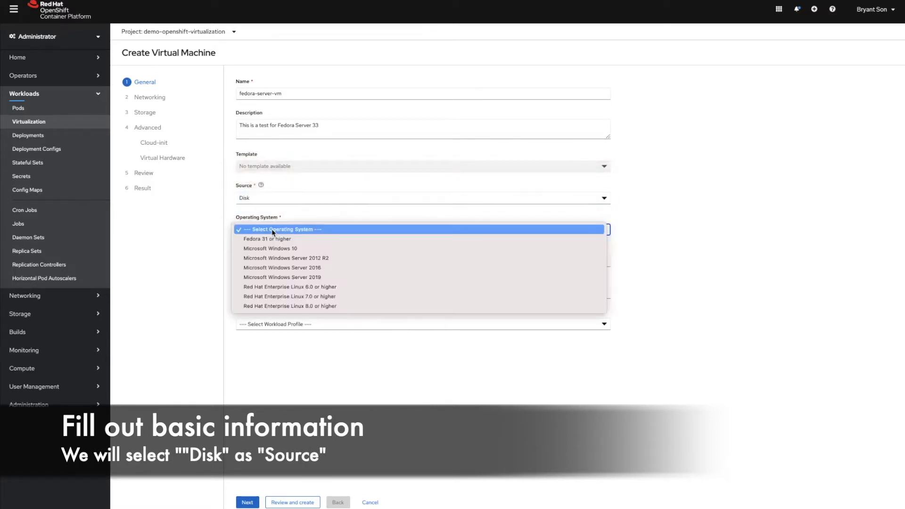
pyautogui.click(344, 239)
# - Choose the Medium flavor and server workload profile, then continue to Networking
pyautogui.click(296, 260)
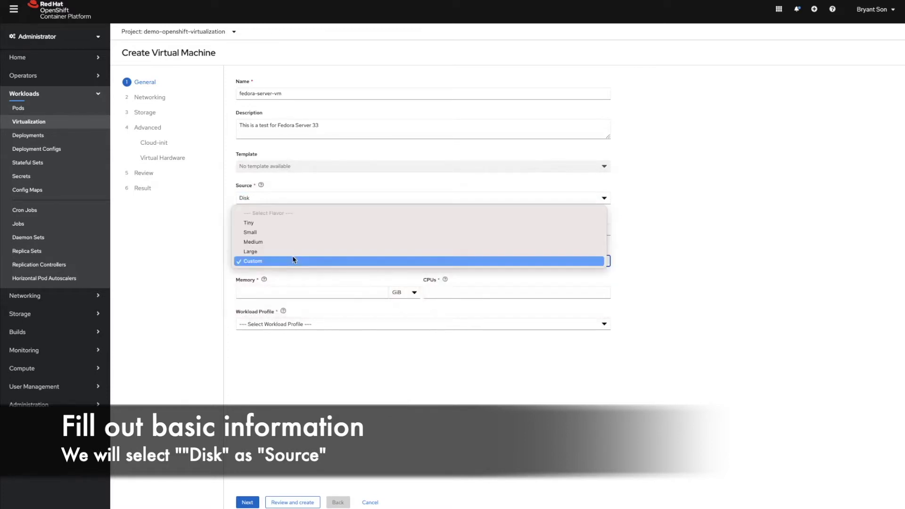
pyautogui.click(303, 241)
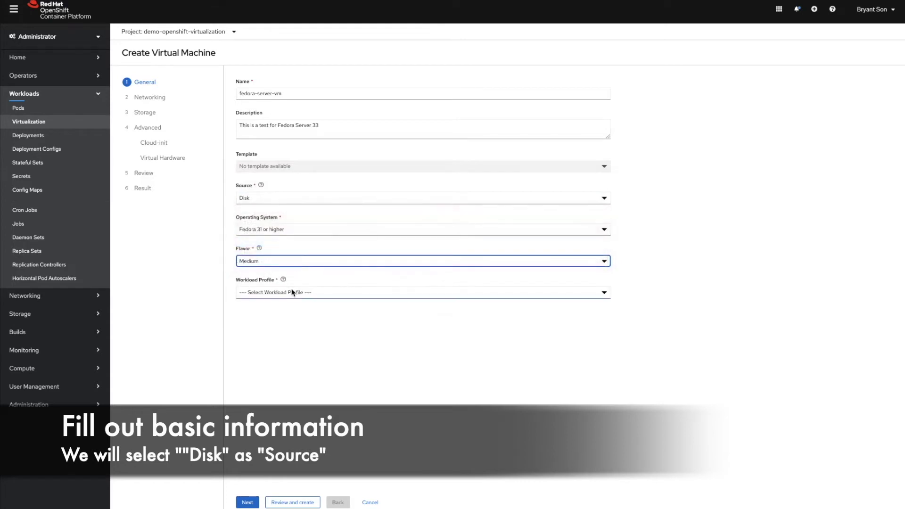
pyautogui.click(289, 293)
pyautogui.click(287, 321)
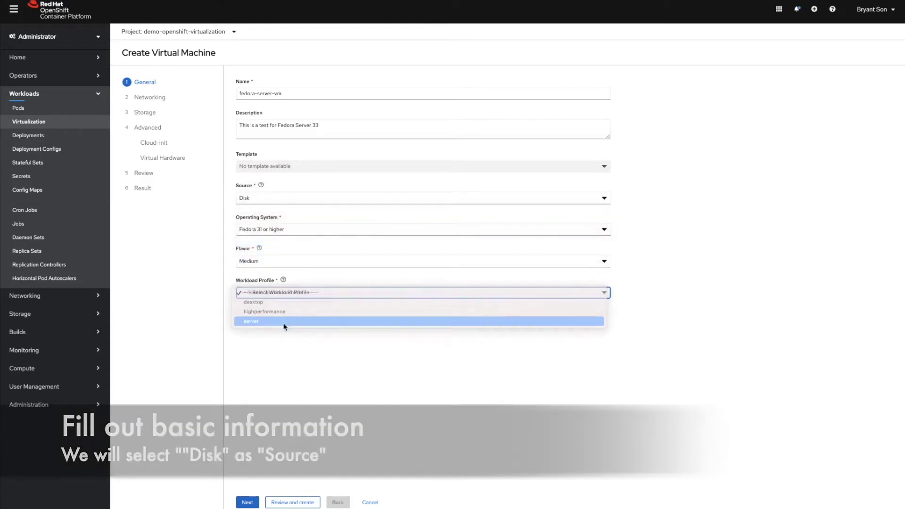
pyautogui.click(247, 503)
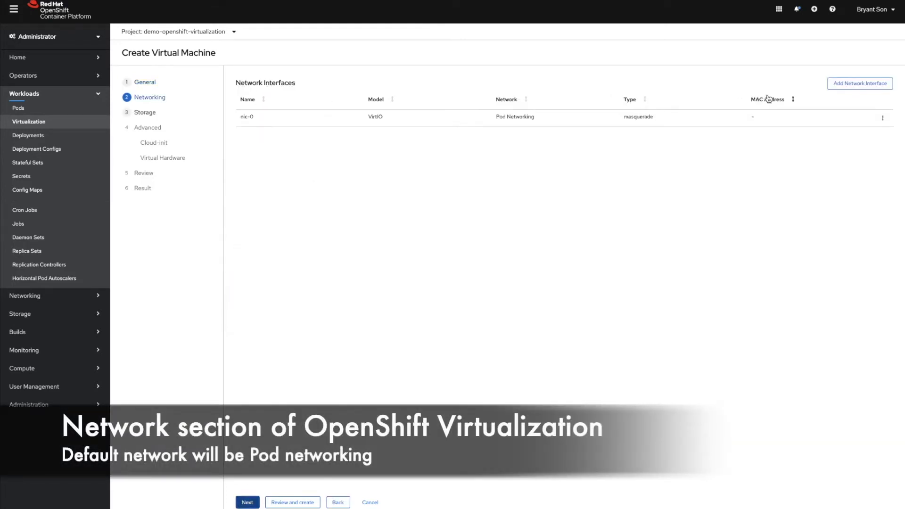
# - Inspect an extra VirtIO network interface, cancel it, and keep only the default nic-0
pyautogui.click(833, 88)
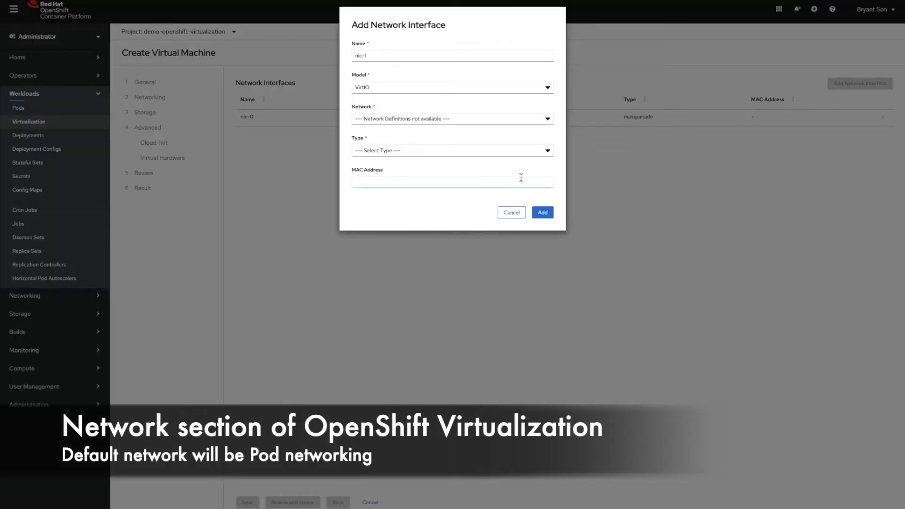
pyautogui.click(464, 89)
pyautogui.click(496, 68)
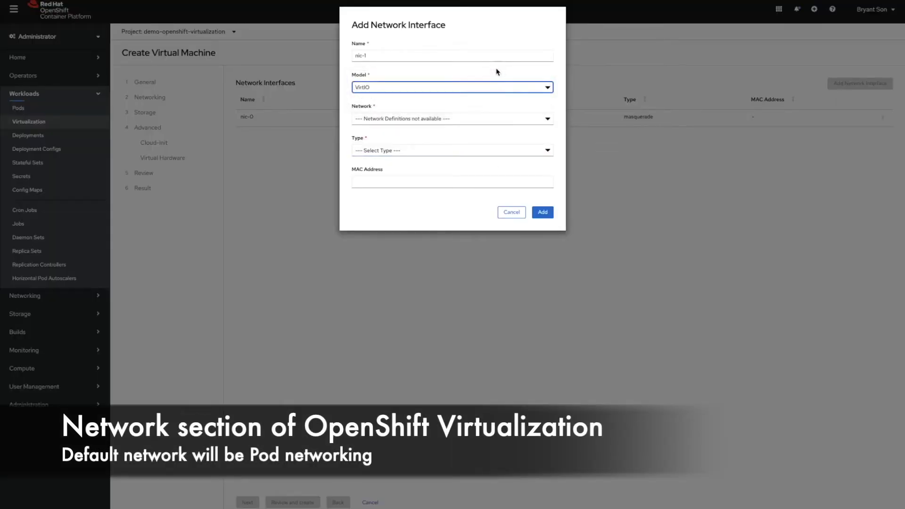
pyautogui.click(487, 120)
pyautogui.click(487, 118)
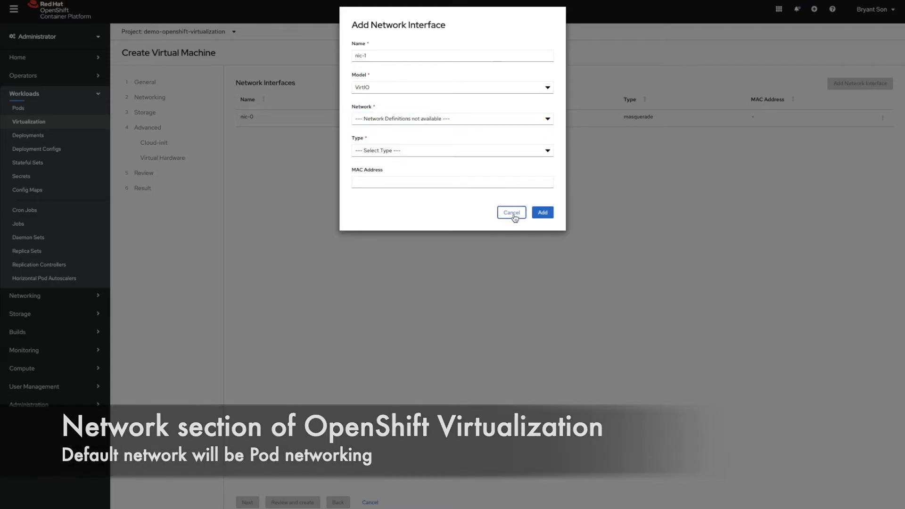
pyautogui.click(512, 212)
pyautogui.click(248, 502)
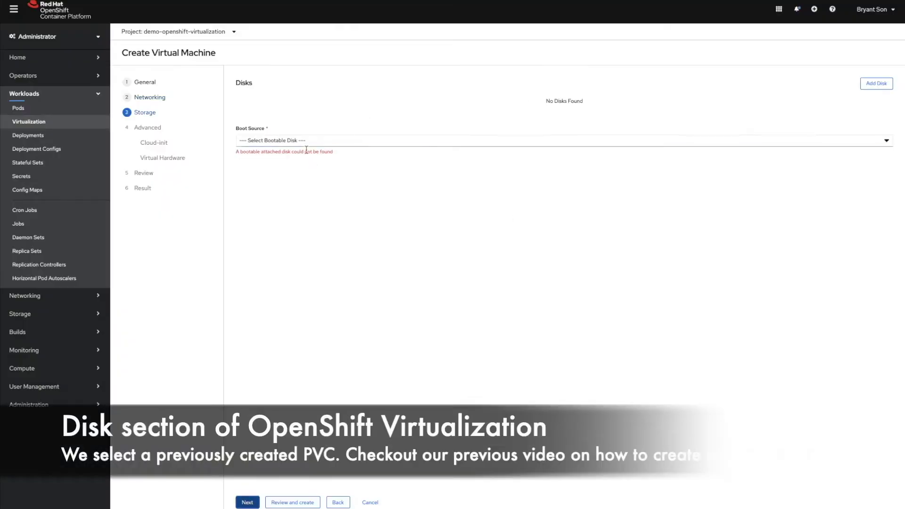
# - Start attaching an existing disk from the fedora-quay-dv persistent volume claim
pyautogui.click(307, 143)
pyautogui.click(314, 124)
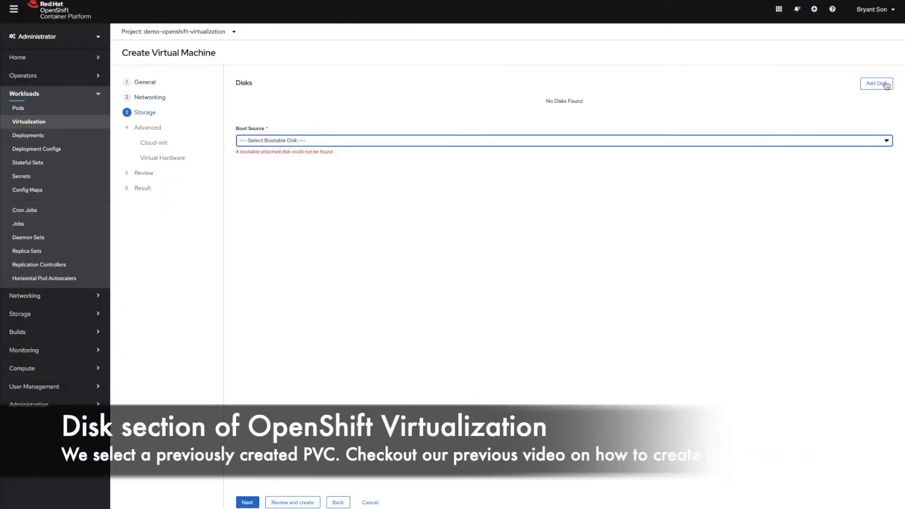
pyautogui.click(886, 85)
pyautogui.click(404, 57)
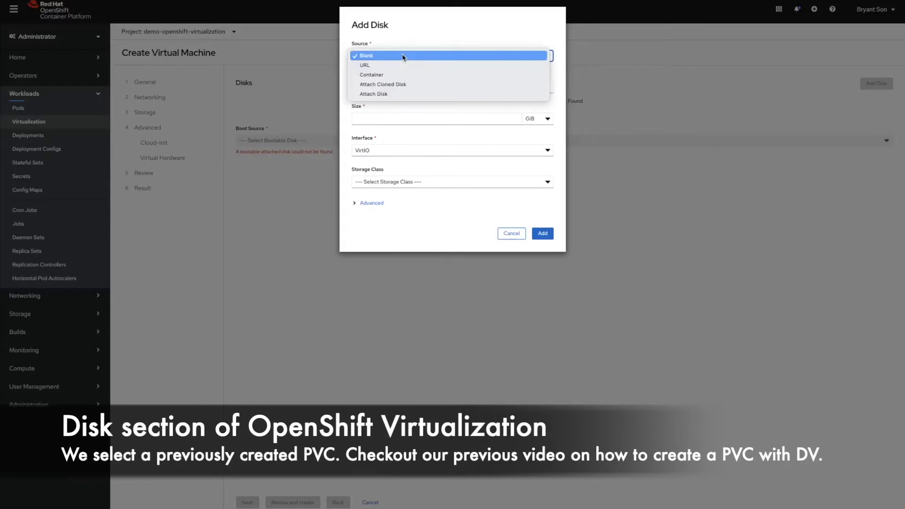
pyautogui.click(406, 95)
pyautogui.click(406, 88)
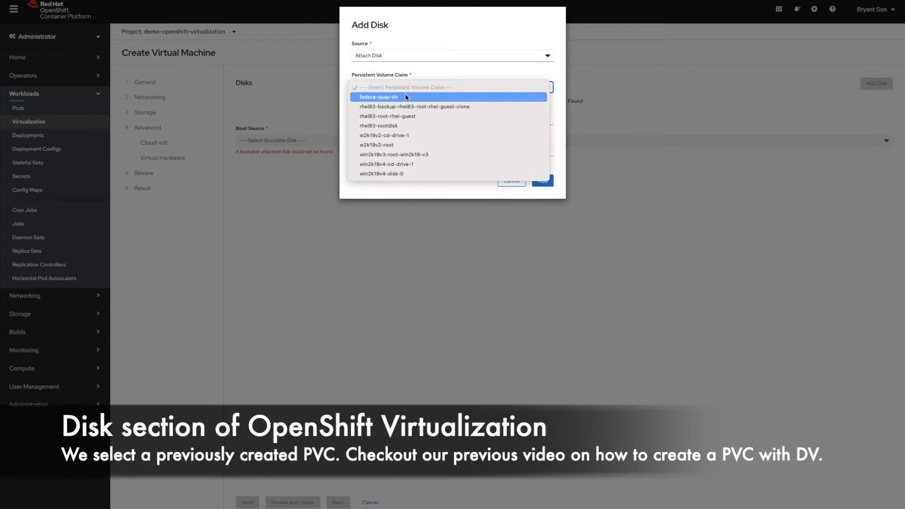
pyautogui.click(405, 96)
pyautogui.click(397, 119)
pyautogui.click(400, 91)
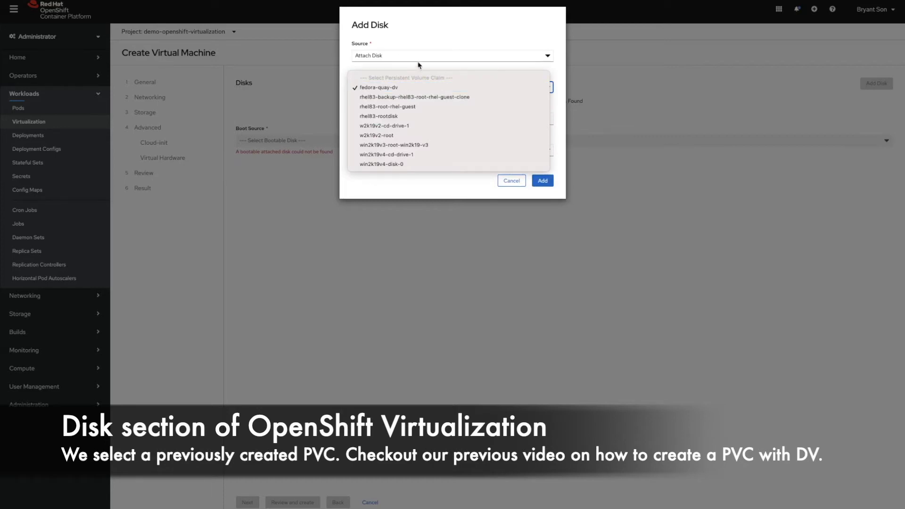
pyautogui.click(425, 39)
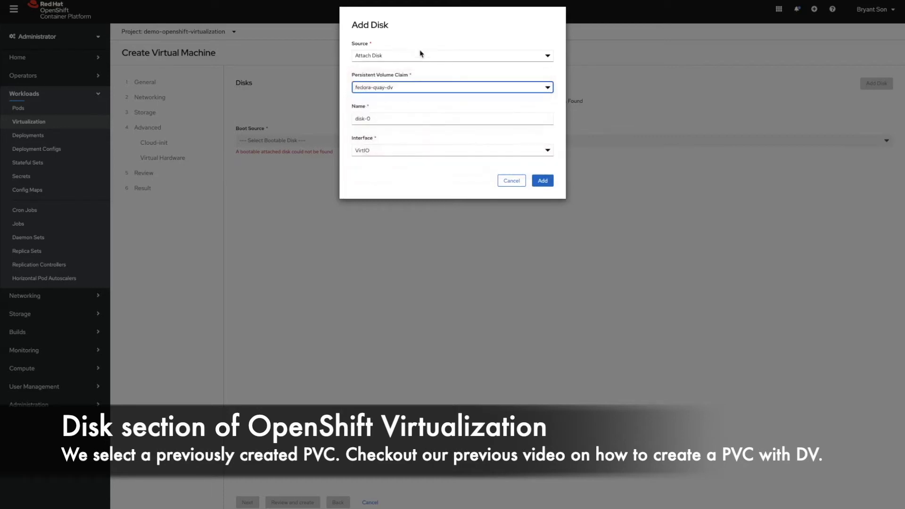
# - Name the disk fedora-dv with VirtIO interface, add it, and make it the boot source
pyautogui.click(394, 116)
pyautogui.tripleClick(394, 116)
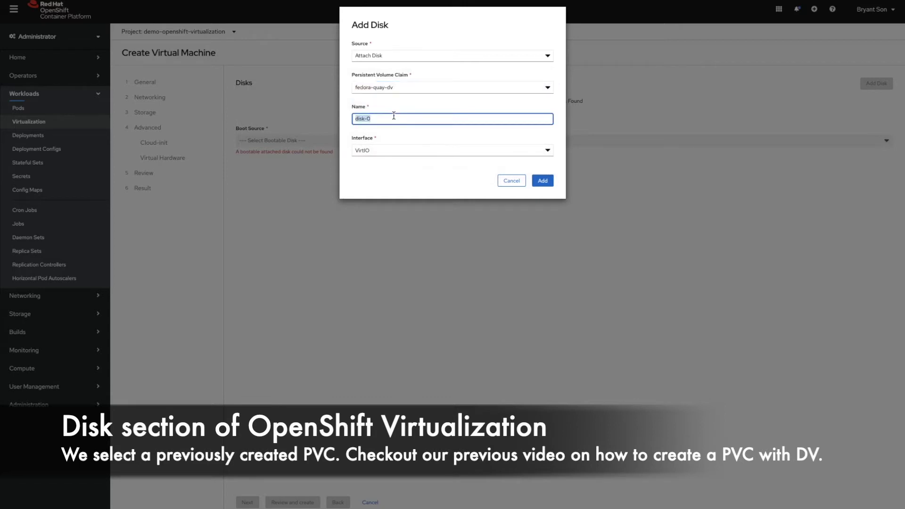
pyautogui.write('fedora-dv')
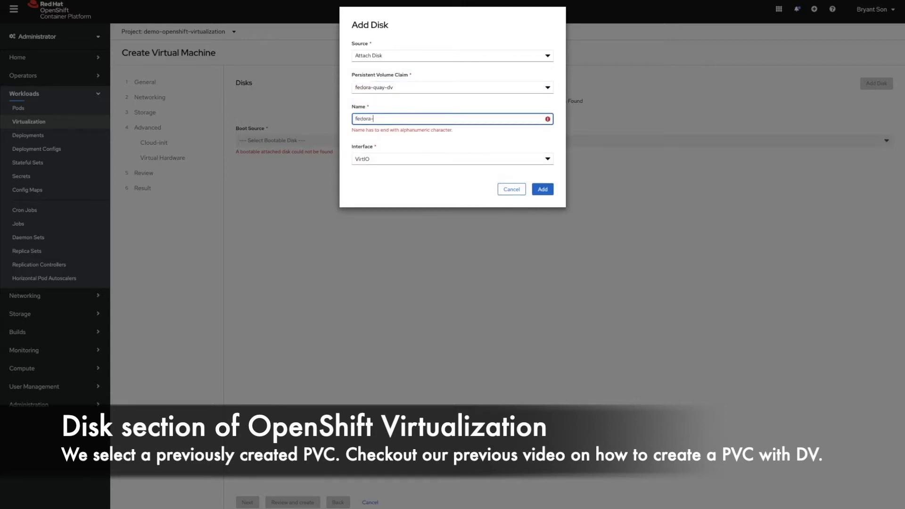
pyautogui.click(404, 150)
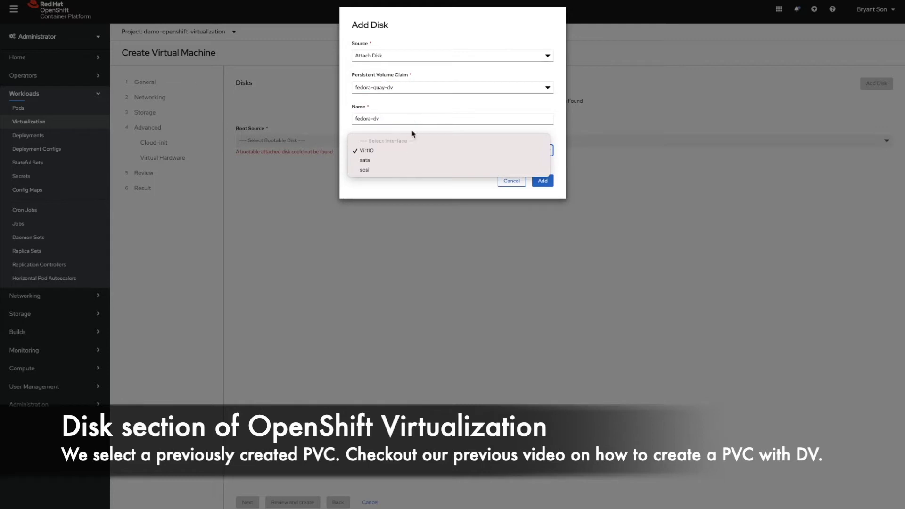
pyautogui.click(423, 104)
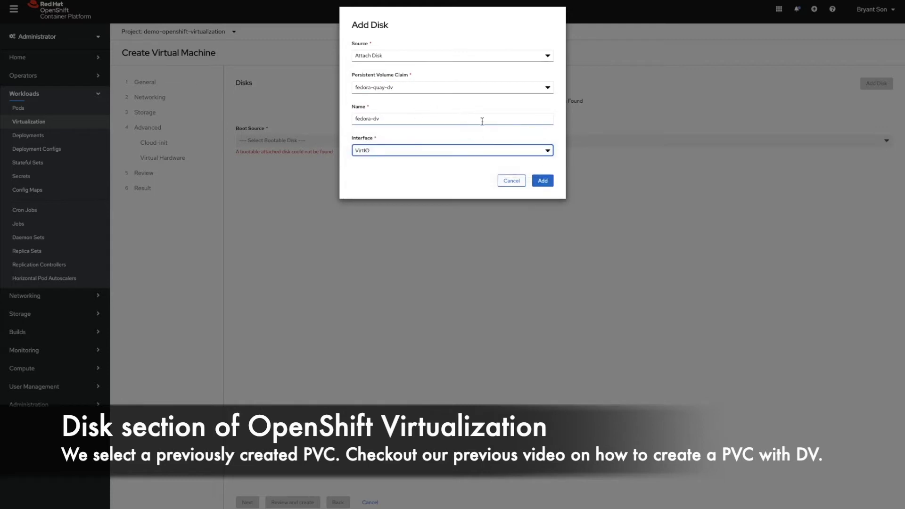
pyautogui.click(545, 181)
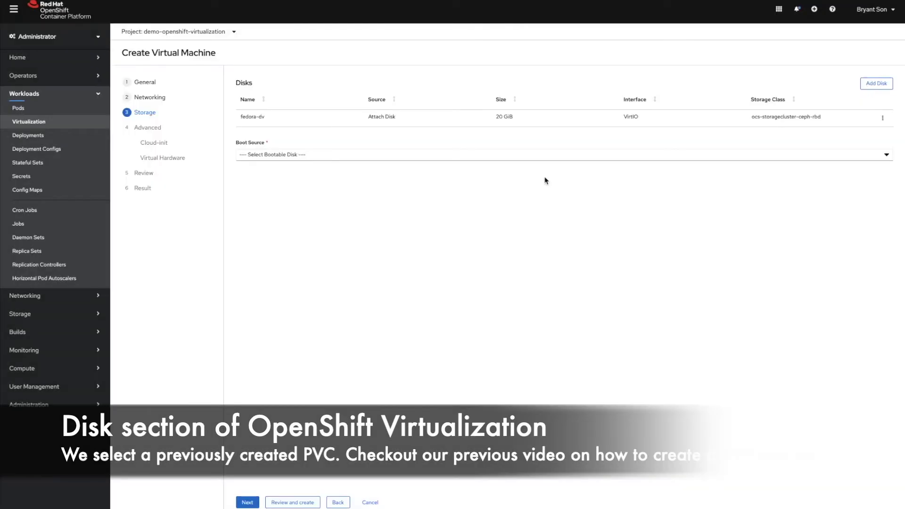
pyautogui.click(361, 157)
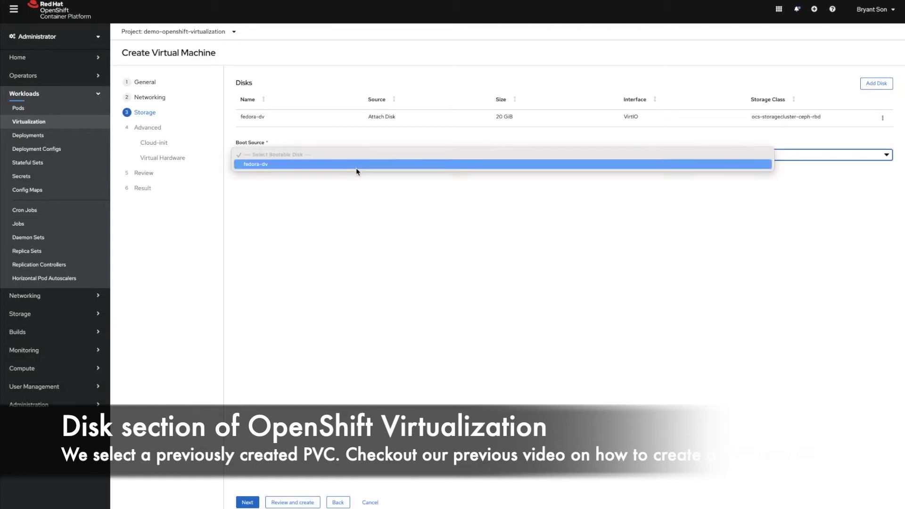
pyautogui.click(355, 166)
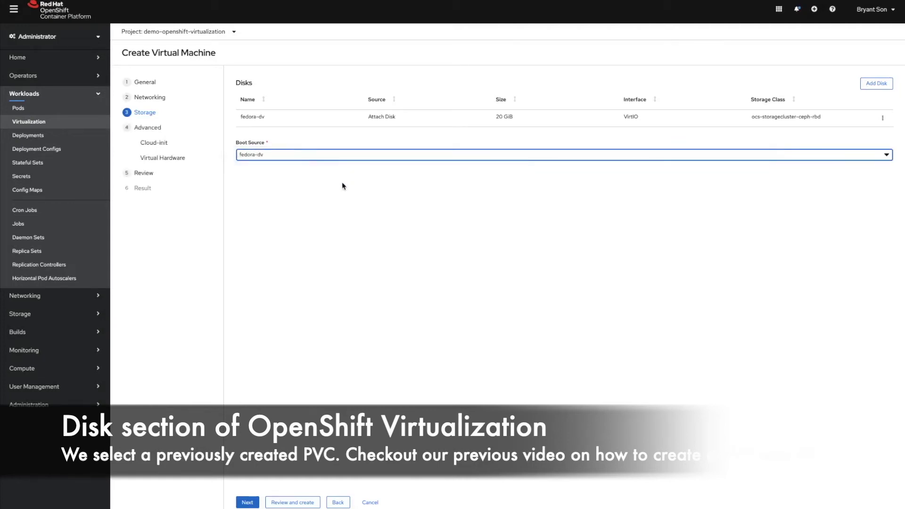
# - Add a blank disk named root-fedora, 20 GiB, with VirtIO interface
pyautogui.click(878, 86)
pyautogui.click(397, 56)
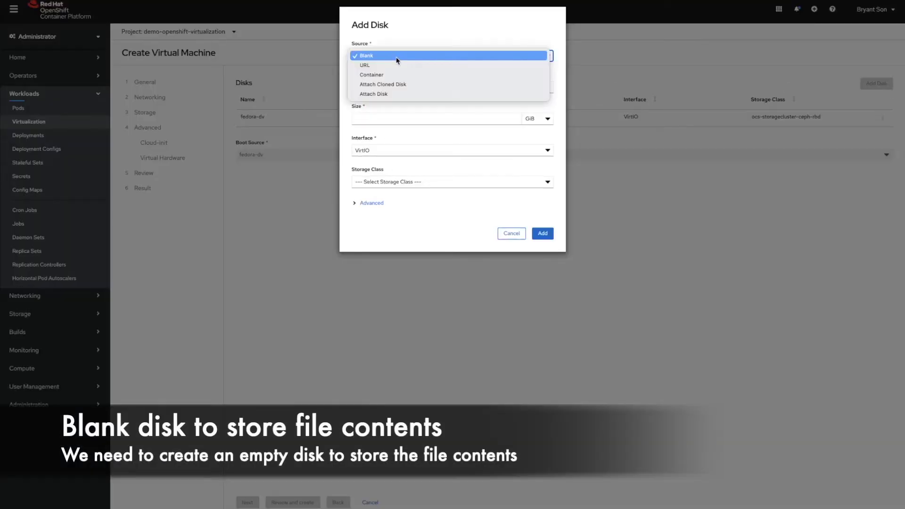
pyautogui.click(398, 57)
pyautogui.click(379, 87)
pyautogui.tripleClick(380, 87)
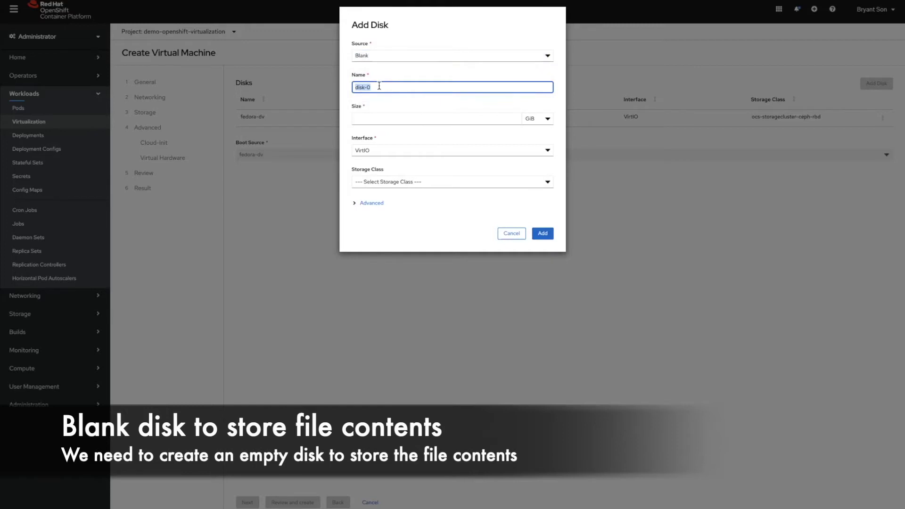
pyautogui.write('root')
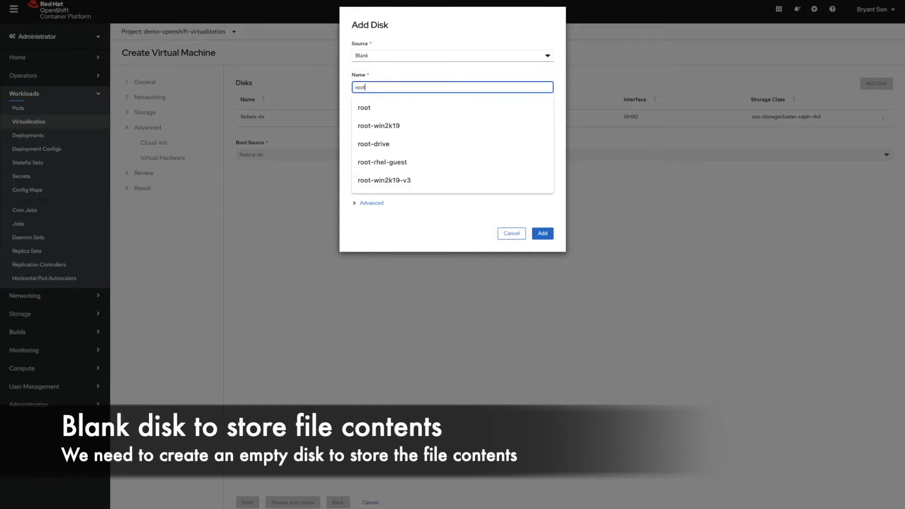
pyautogui.write('-fedora')
pyautogui.click(373, 119)
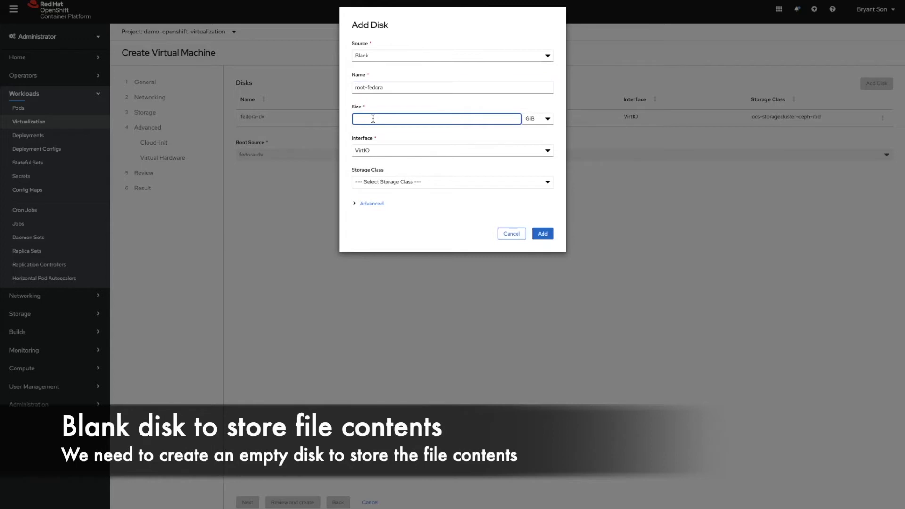
pyautogui.write('20')
pyautogui.click(374, 150)
pyautogui.click(373, 152)
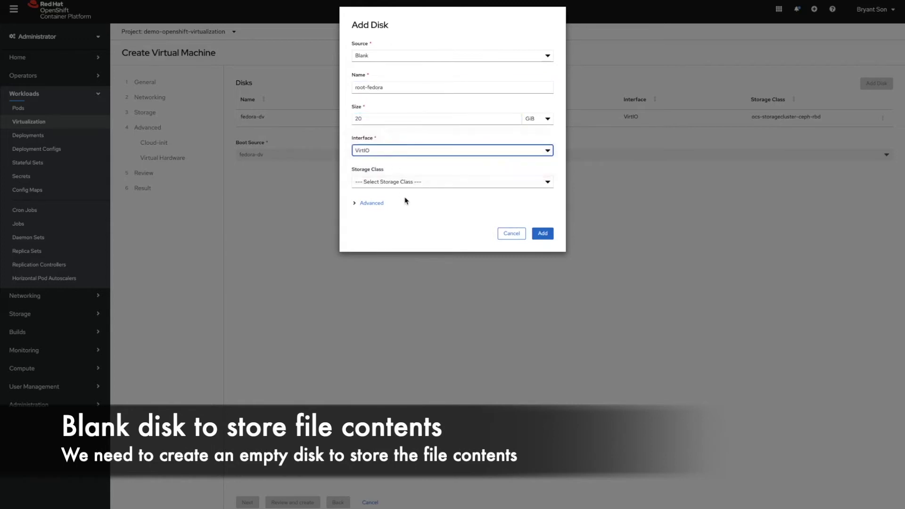
# - Store it on ocs-storagecluster-ceph-rbd with Block volume mode and single-user access, and add it
pyautogui.click(399, 181)
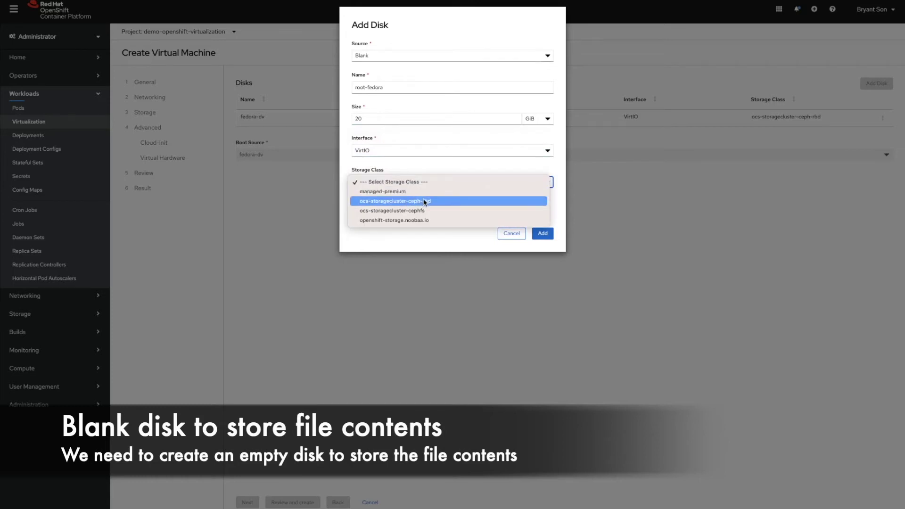
pyautogui.click(425, 202)
pyautogui.click(372, 204)
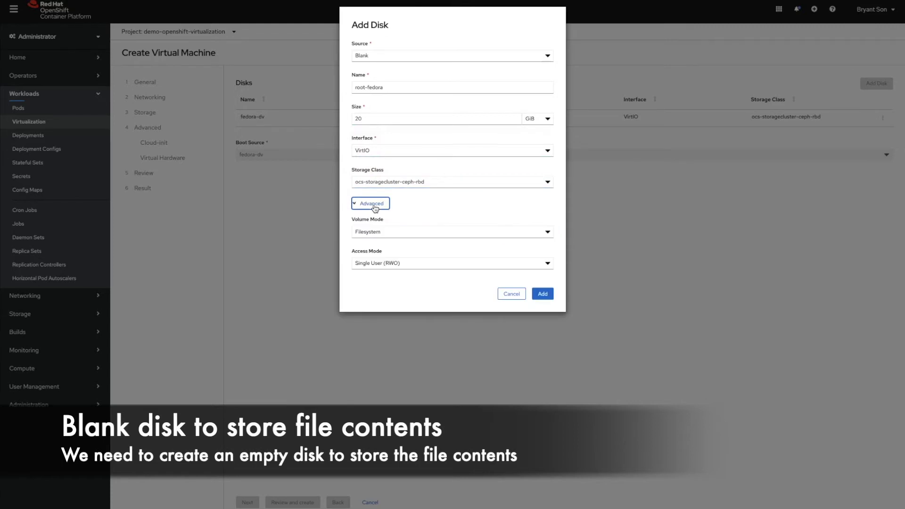
pyautogui.click(388, 231)
pyautogui.click(388, 222)
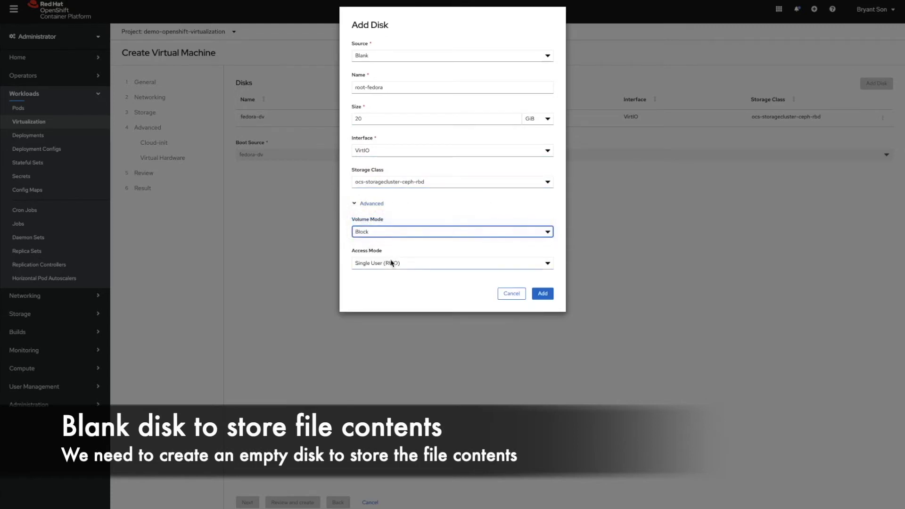
pyautogui.click(394, 263)
pyautogui.click(437, 217)
pyautogui.click(549, 295)
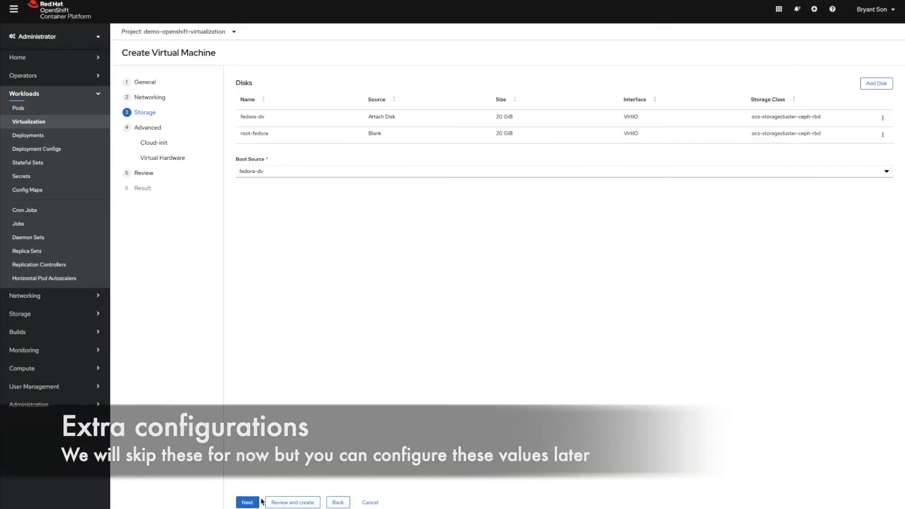
pyautogui.click(252, 504)
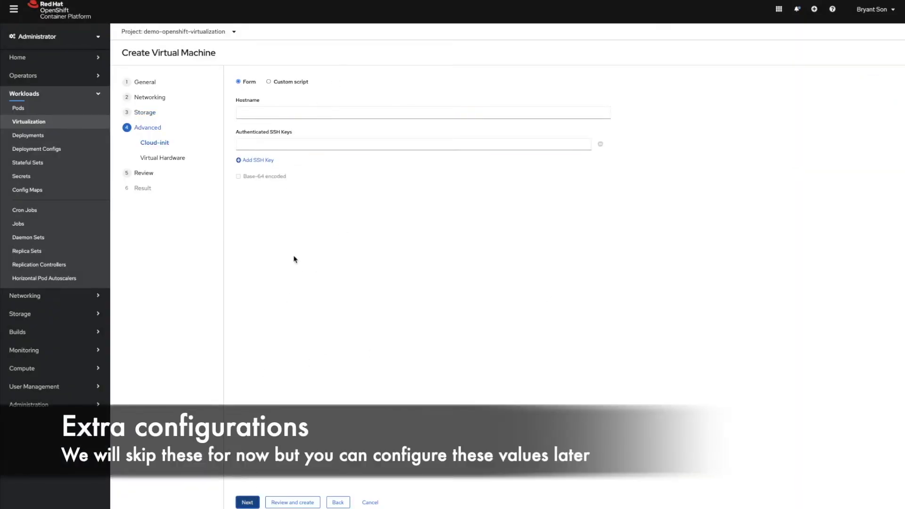
# - Skip Cloud-init and Virtual Hardware, then create fedora-server-vm from the Review page
pyautogui.click(255, 501)
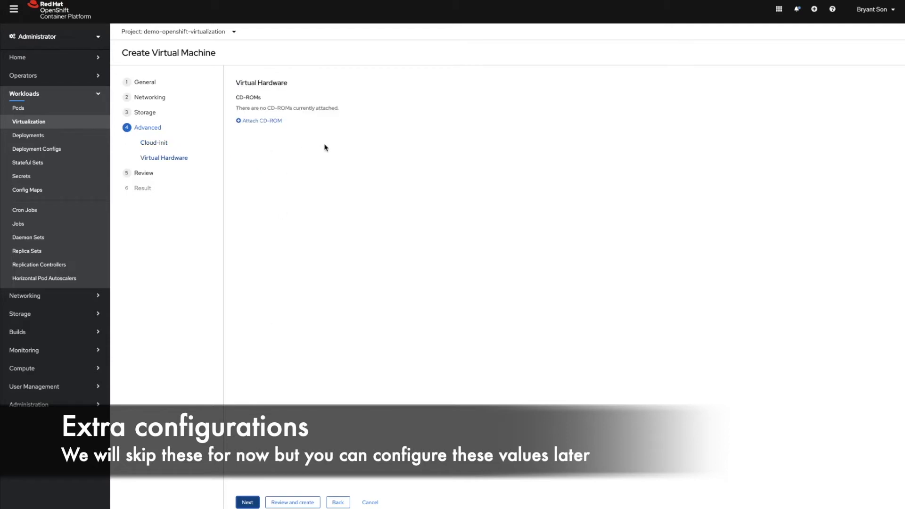
pyautogui.click(246, 502)
pyautogui.click(257, 501)
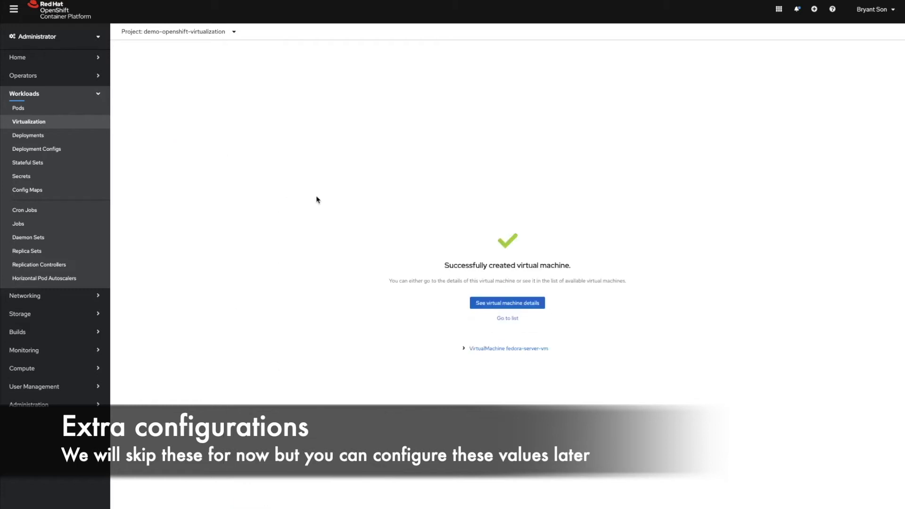
# - Open fedora-server-vm's details and review its boot order without changes
pyautogui.click(505, 304)
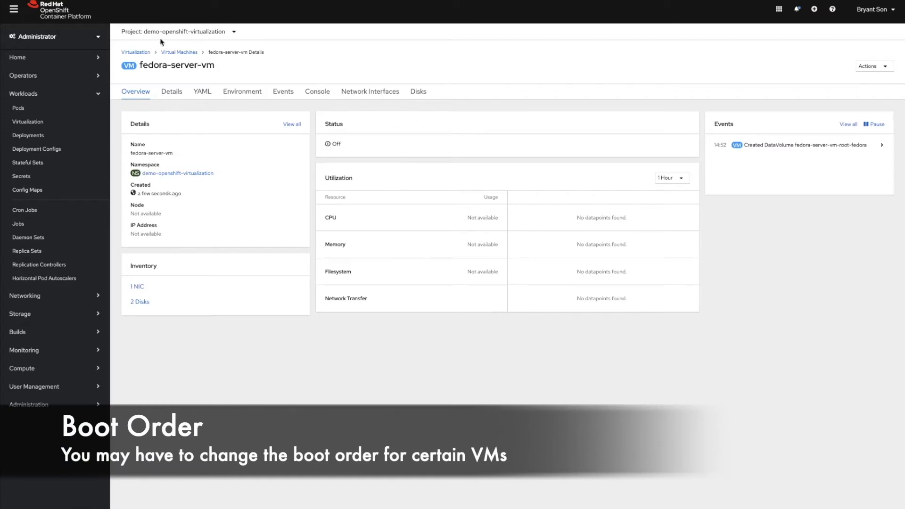
pyautogui.click(181, 53)
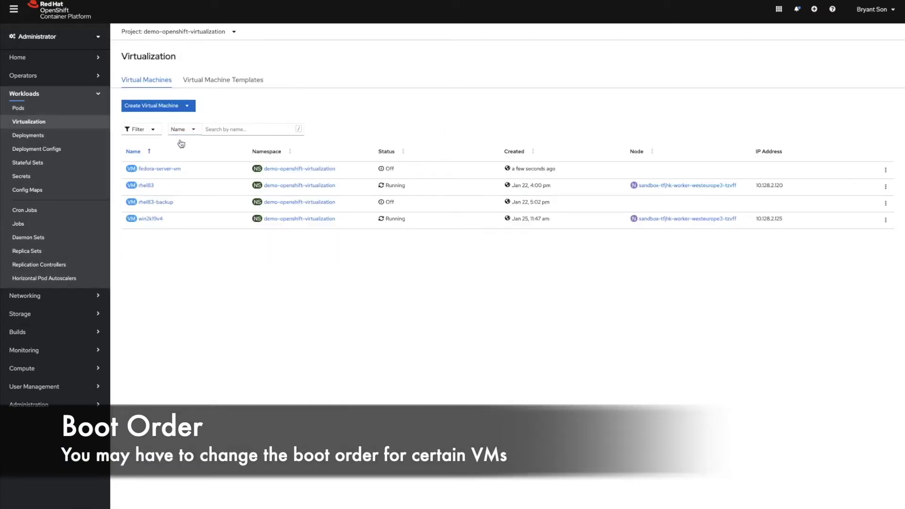
pyautogui.click(157, 170)
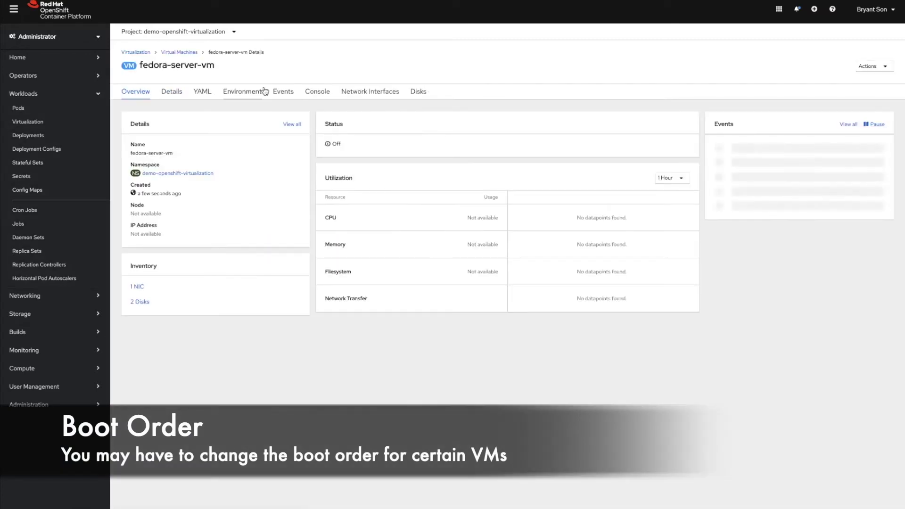
pyautogui.click(177, 96)
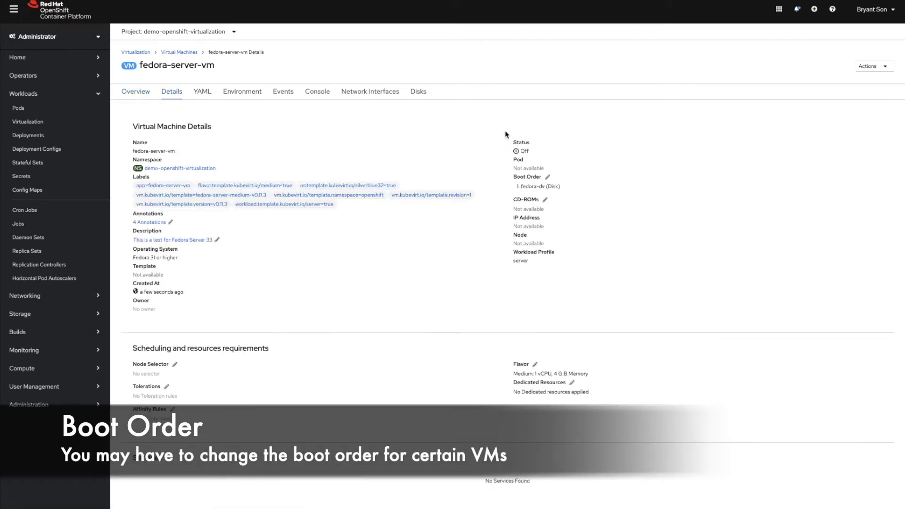
pyautogui.click(548, 178)
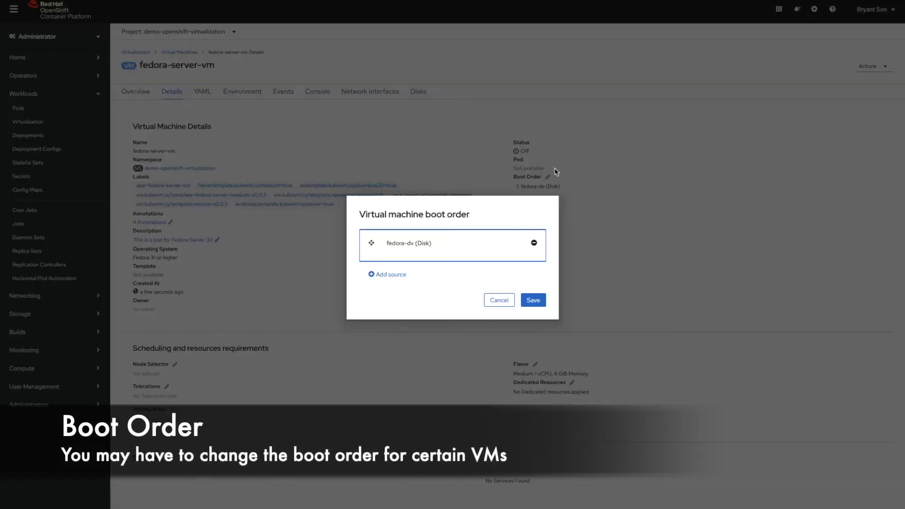
pyautogui.click(490, 303)
# - Inspect the CD-ROM settings, discard the changes, and view the VM's events
pyautogui.click(545, 199)
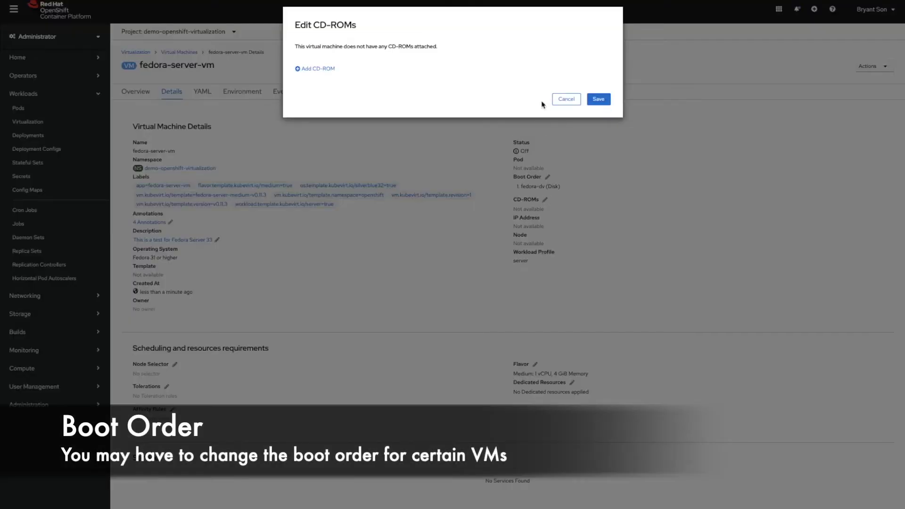
pyautogui.click(325, 69)
pyautogui.click(422, 71)
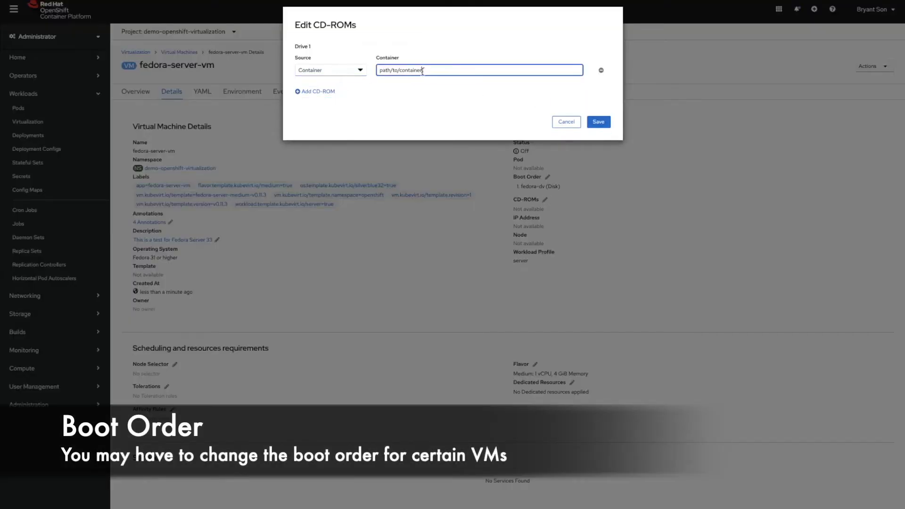
pyautogui.doubleClick(423, 72)
pyautogui.click(567, 124)
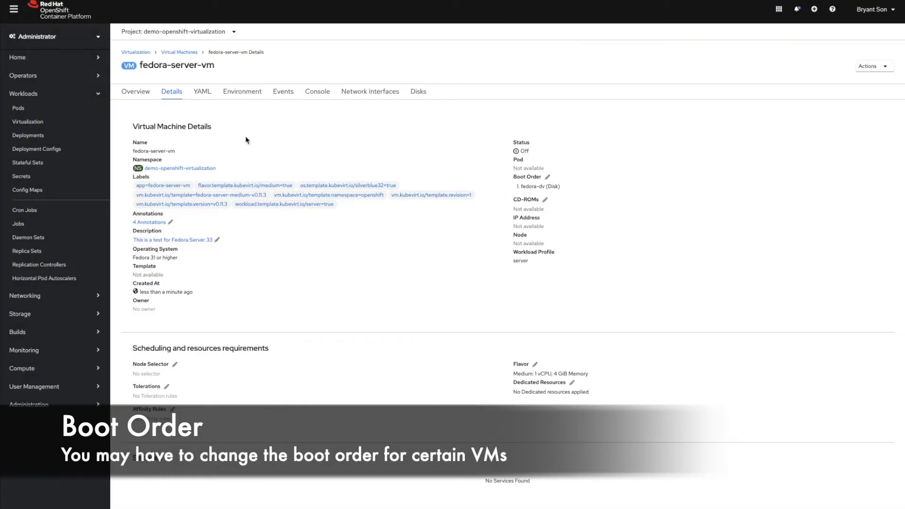
pyautogui.click(284, 92)
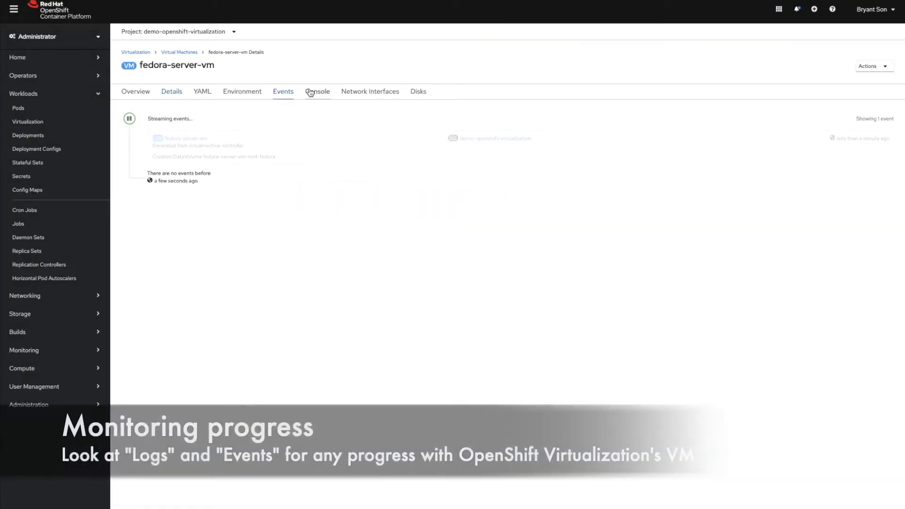
# - Start fedora-server-vm from the Actions menu and watch its startup events until the console is ready
pyautogui.click(132, 91)
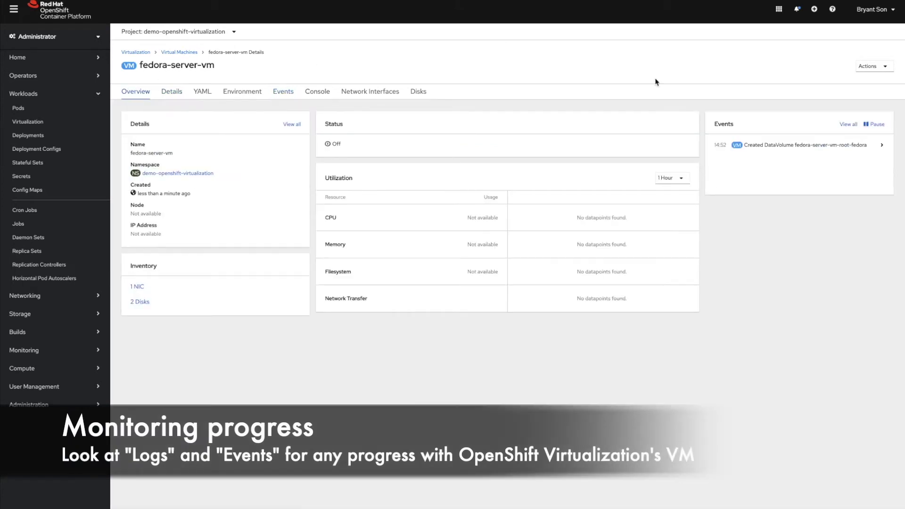
pyautogui.click(884, 66)
pyautogui.click(872, 85)
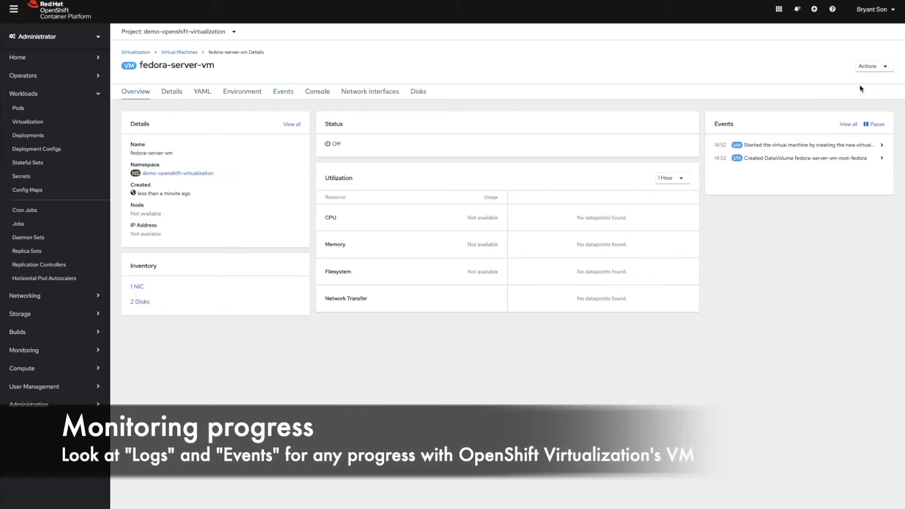
pyautogui.click(312, 93)
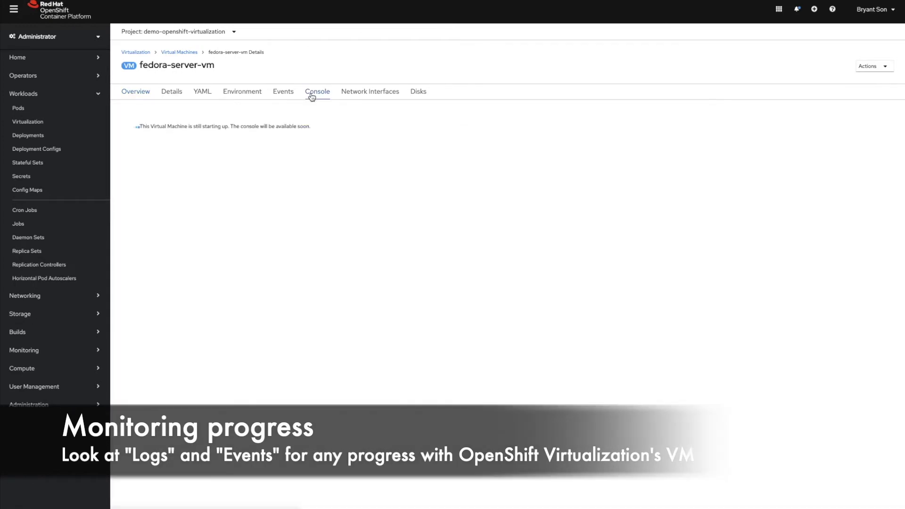
pyautogui.click(292, 94)
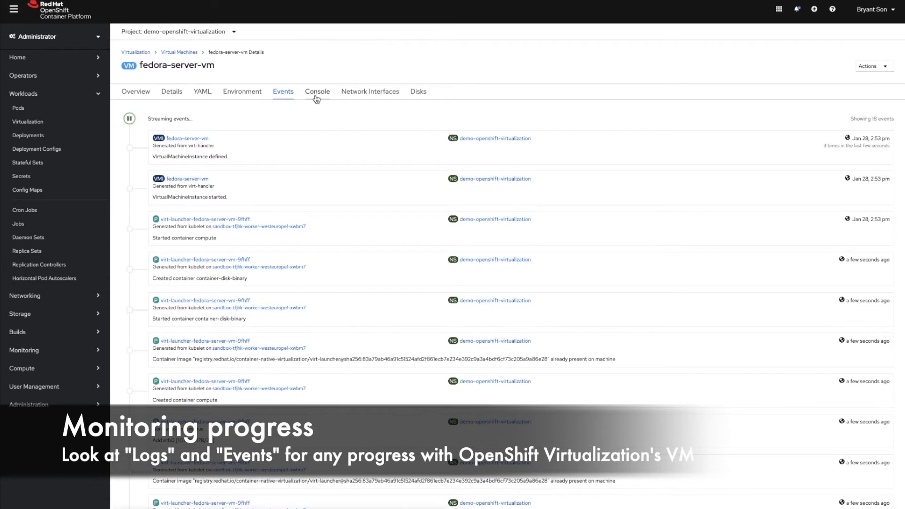
pyautogui.click(316, 98)
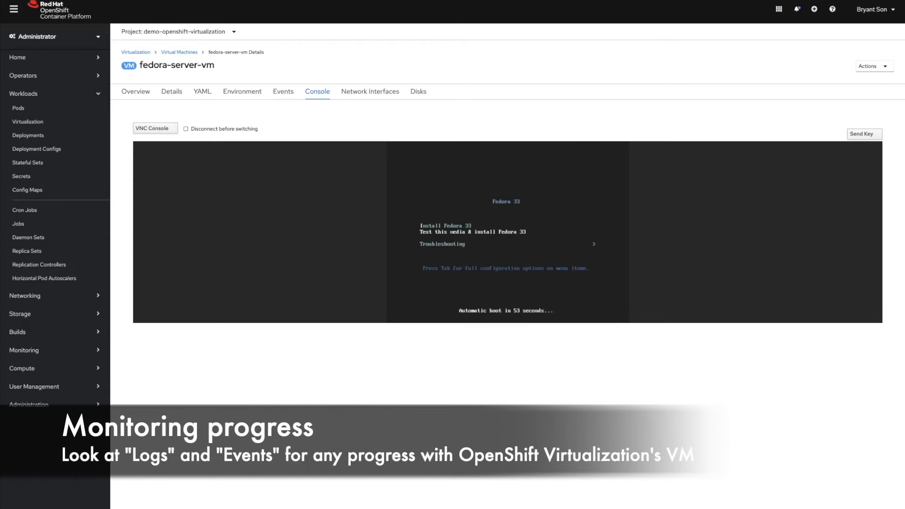
# - Boot the Install Fedora 33 entry and keep English (United States) on the language screen
pyautogui.press('Up')
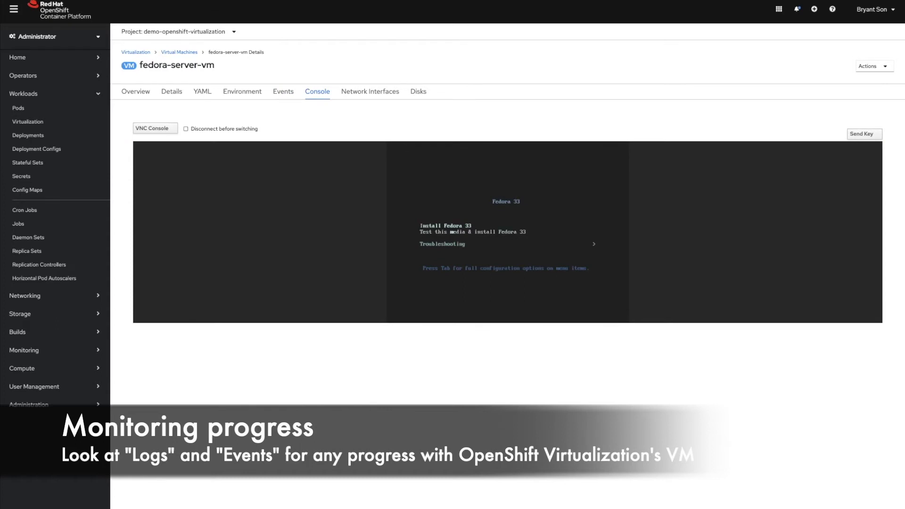
pyautogui.press('Return')
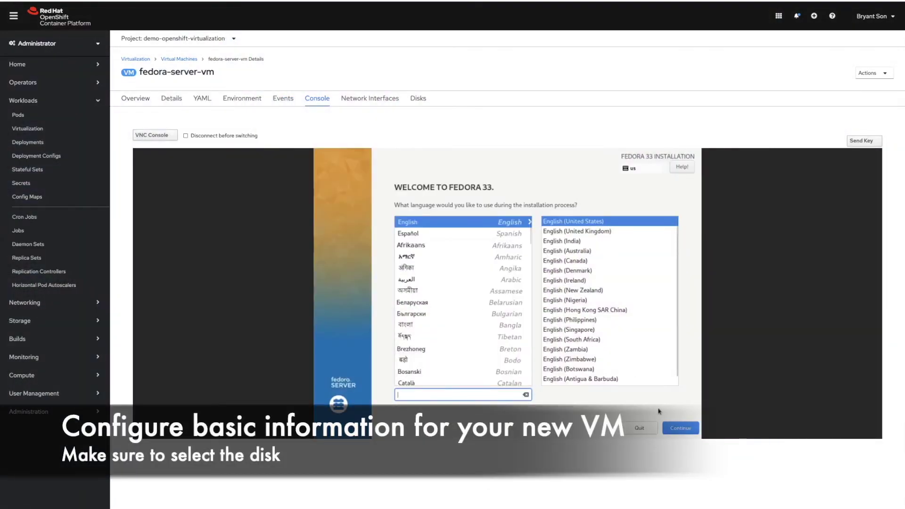
pyautogui.click(677, 427)
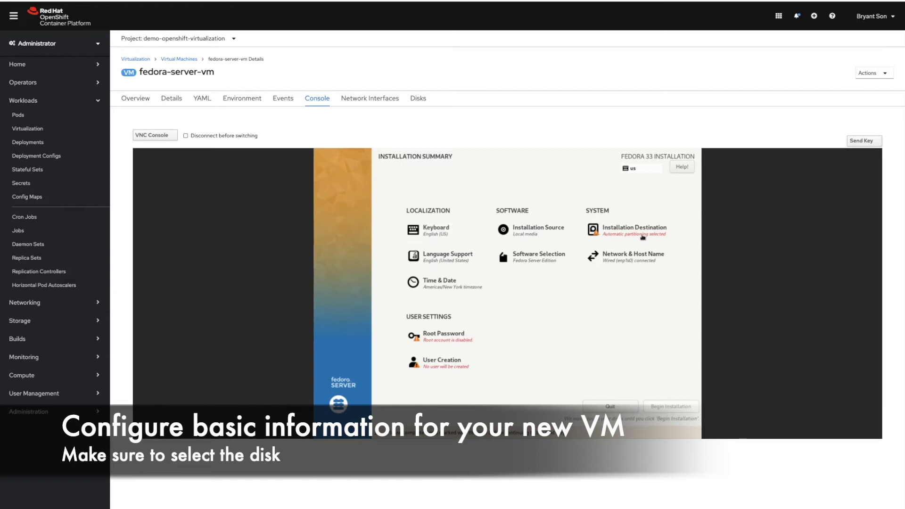
# - Select the 20 GiB disk as the installation destination
pyautogui.click(642, 232)
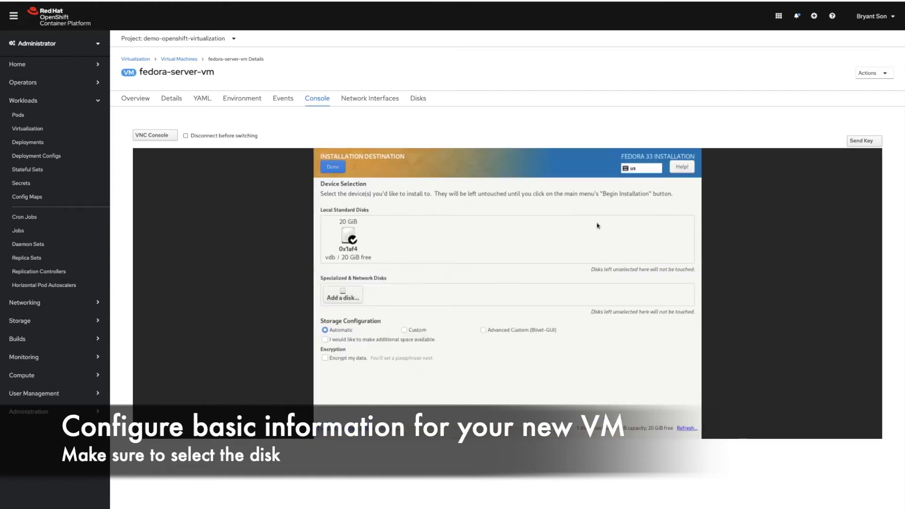
pyautogui.click(357, 239)
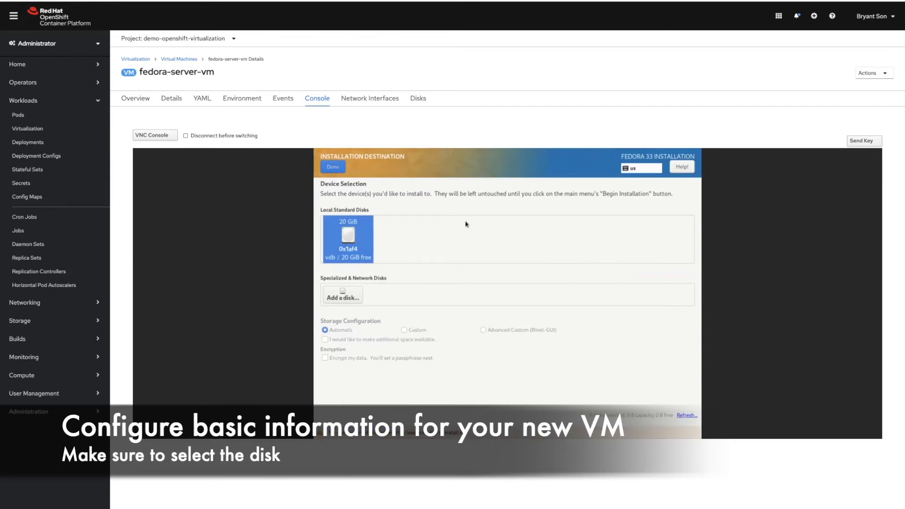
pyautogui.click(361, 232)
pyautogui.click(337, 169)
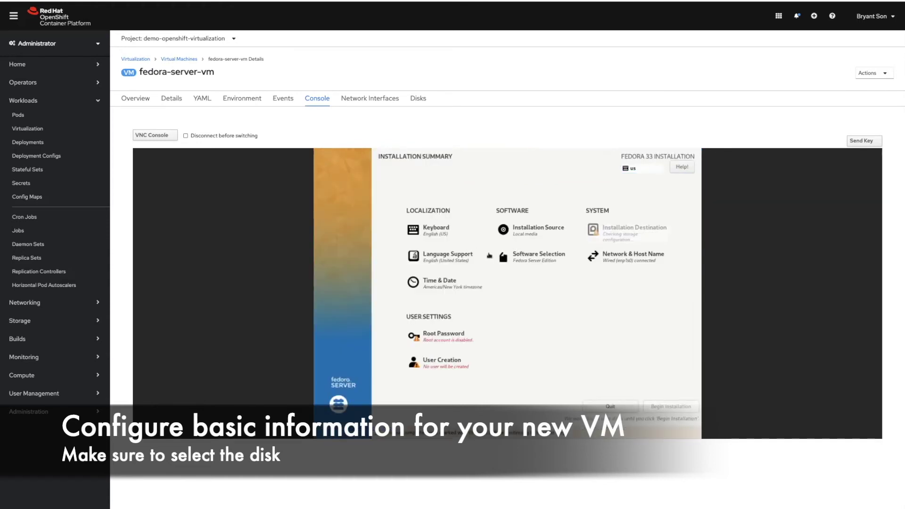
# - Confirm Fedora Server Edition software and the auto-detected local-media installation source
pyautogui.click(513, 257)
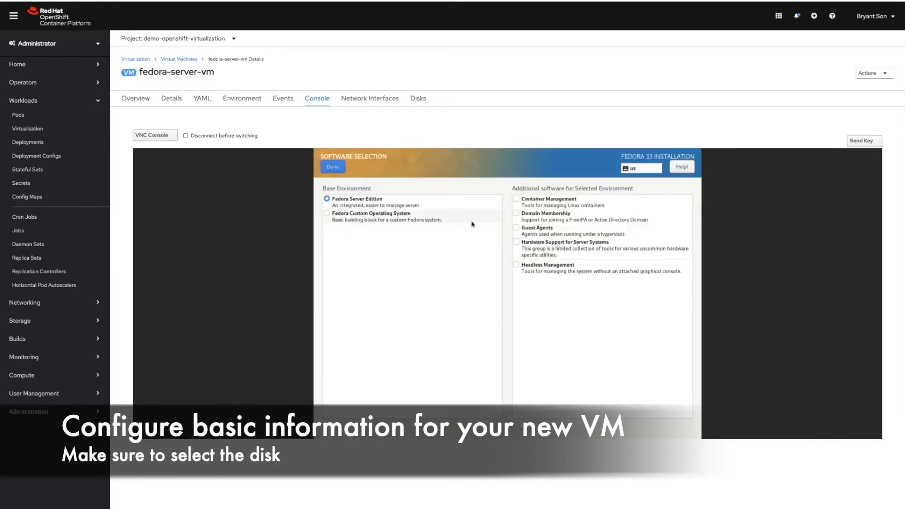
pyautogui.click(338, 170)
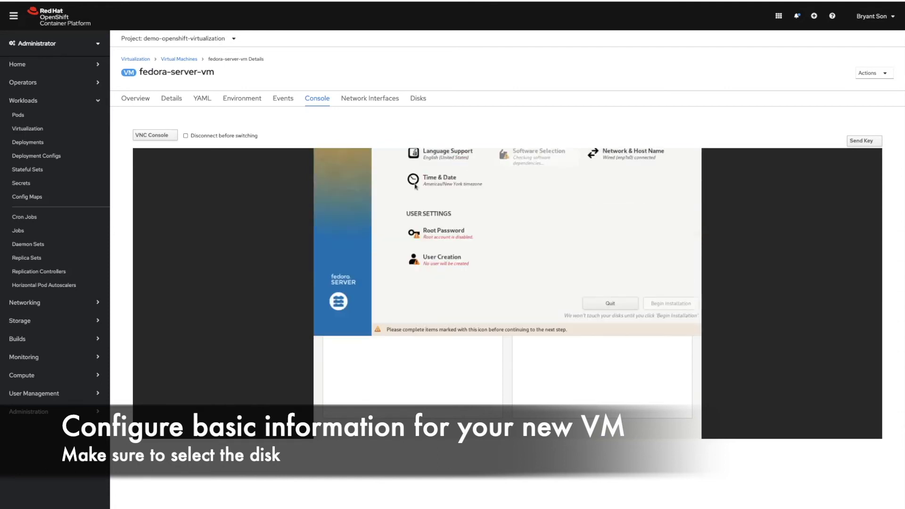
pyautogui.click(523, 242)
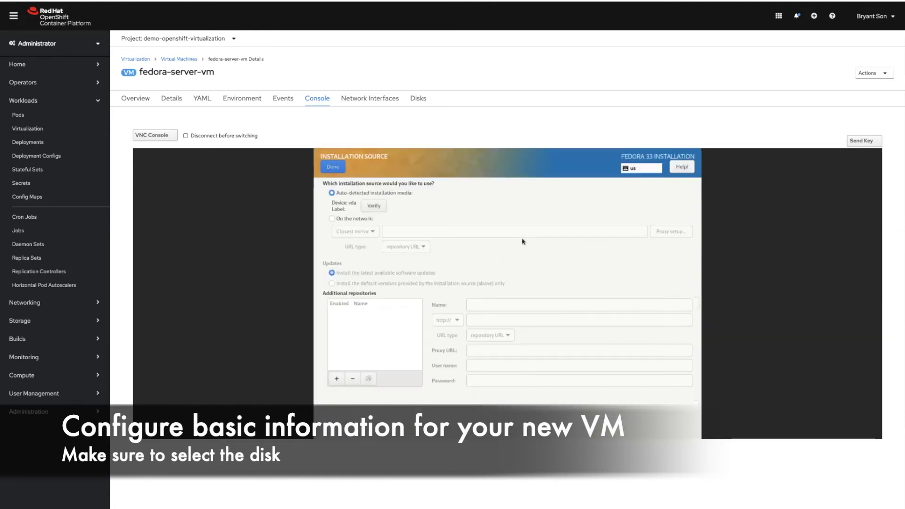
pyautogui.click(341, 172)
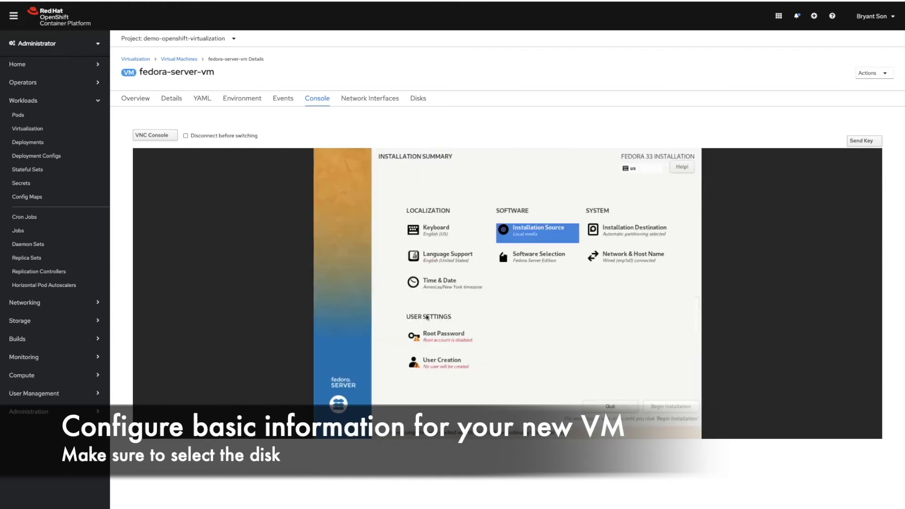
pyautogui.click(434, 336)
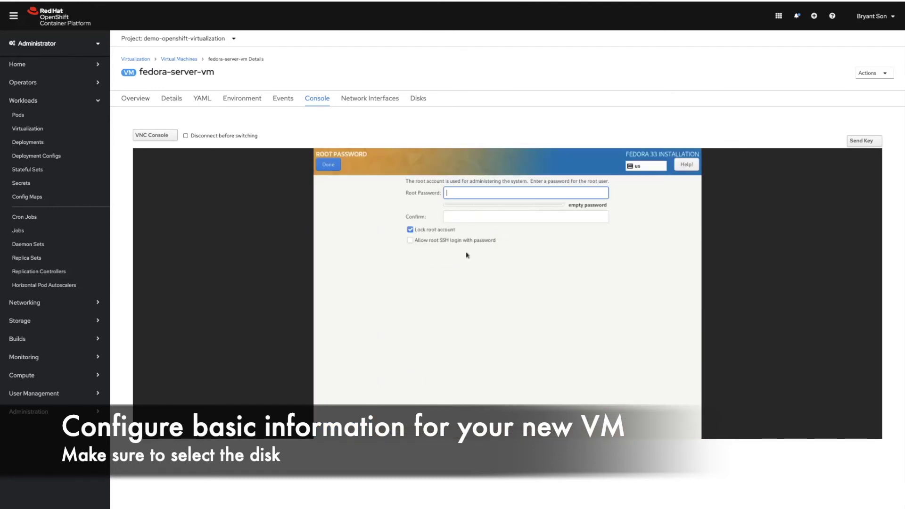
# - Enter and confirm the root password, then begin the Fedora 33 installation
pyautogui.write('redha')
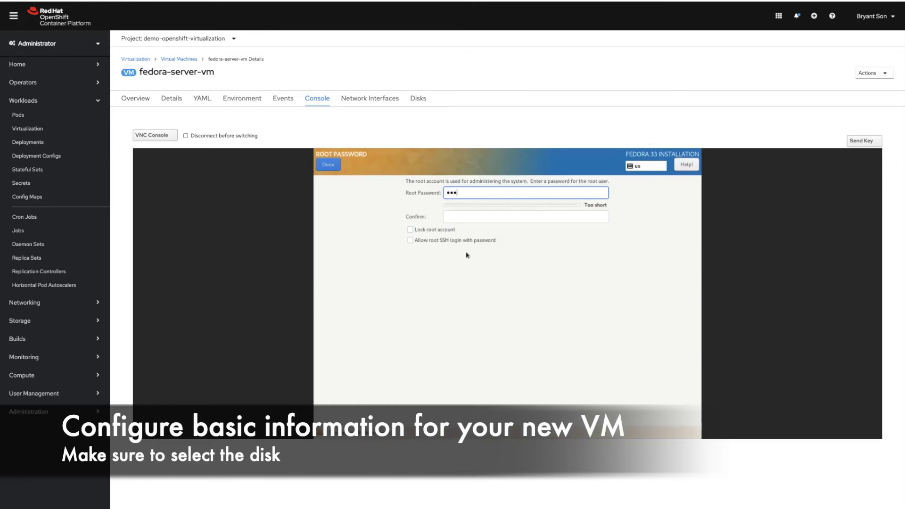
pyautogui.write('t12345')
pyautogui.press('Tab')
pyautogui.write('redh')
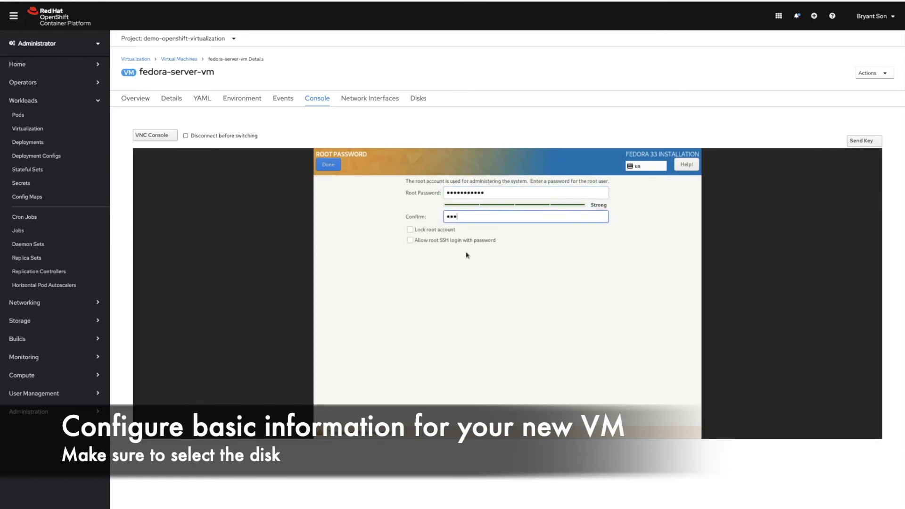
pyautogui.write('at12345')
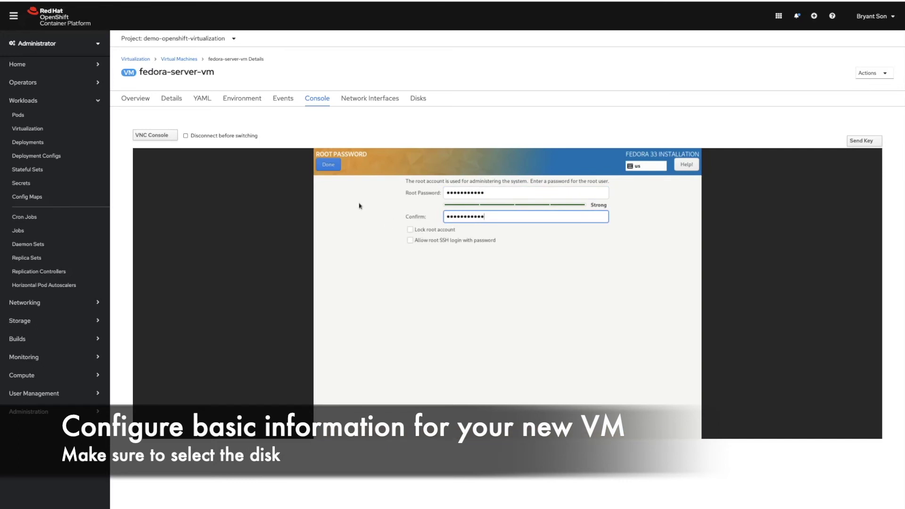
pyautogui.click(329, 166)
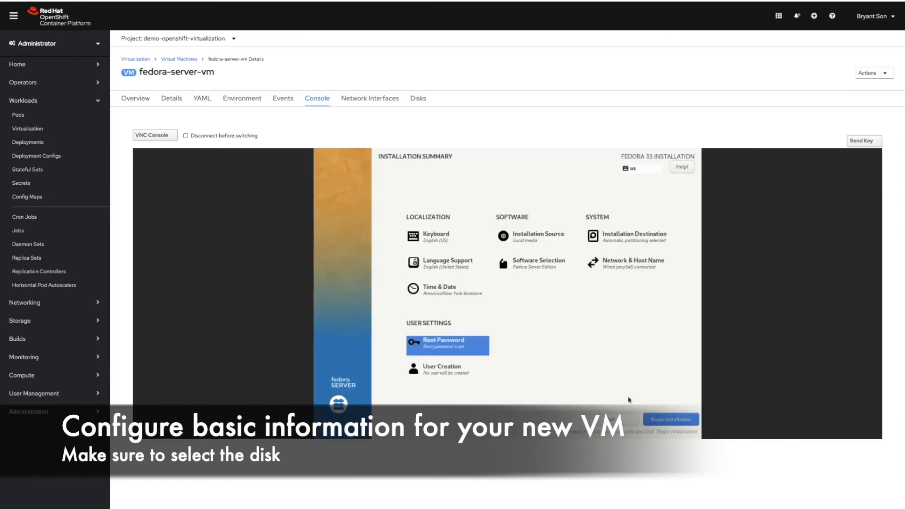
pyautogui.click(654, 419)
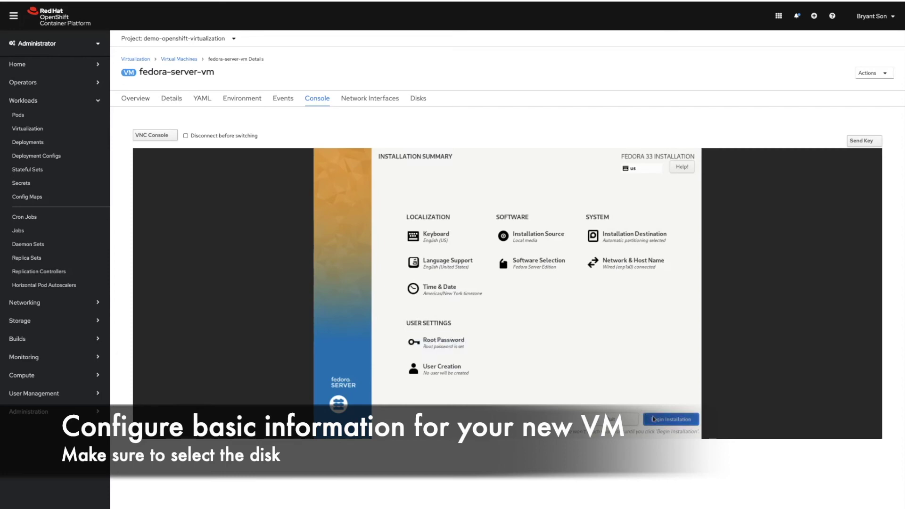